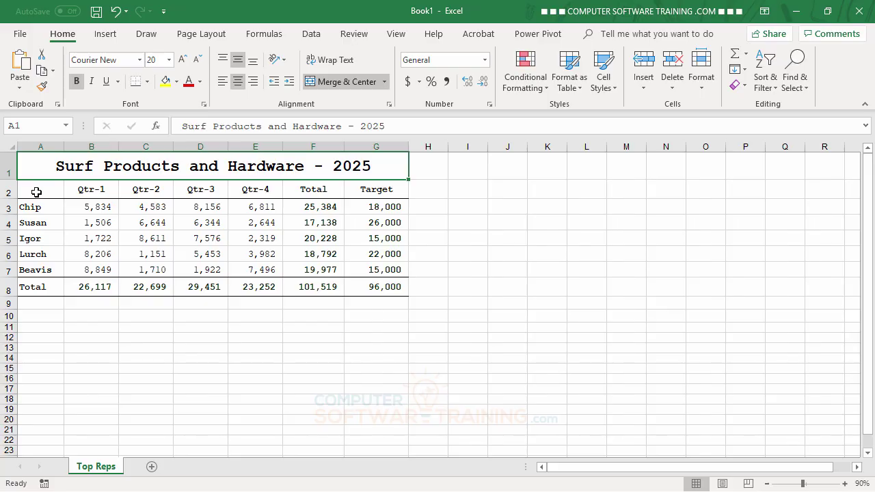
Insert a 2-D clustered column chart from the rep names in A2:A7 and the Total and Target data in F2:G7.
left_click_drag(37, 192, 37, 266)
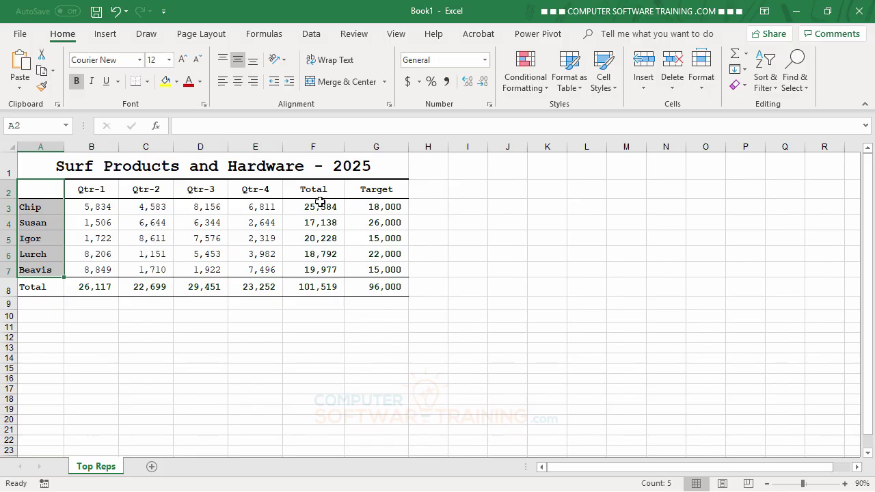
left_click_drag(306, 189, 365, 267)
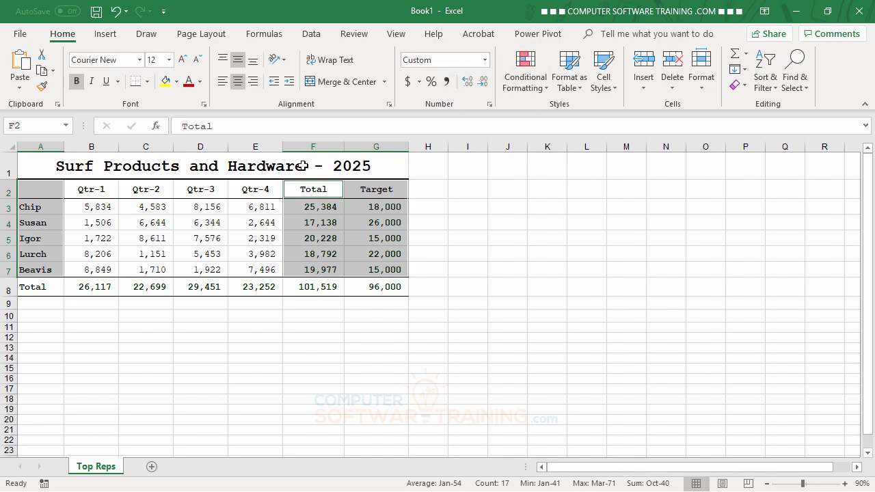
left_click(103, 36)
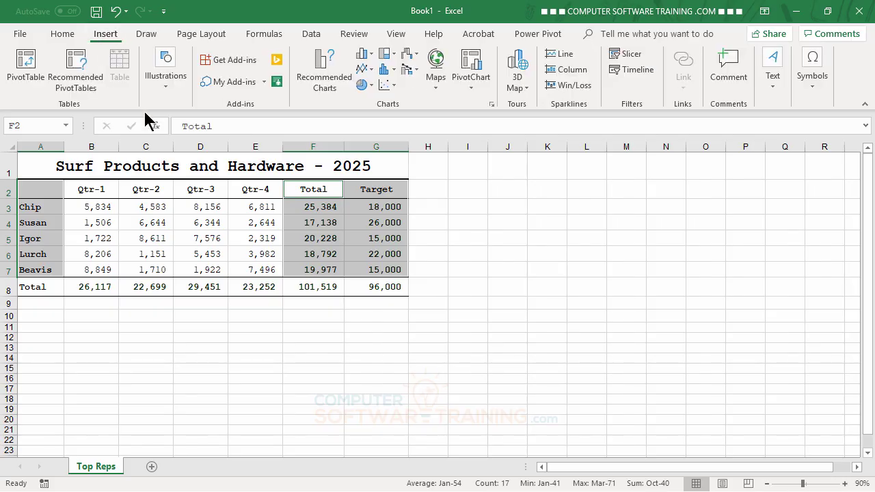
left_click(370, 55)
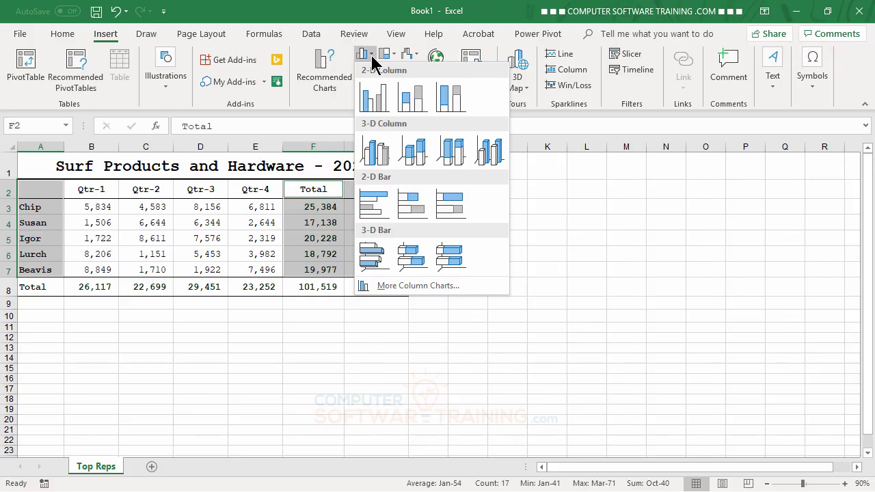
left_click(376, 103)
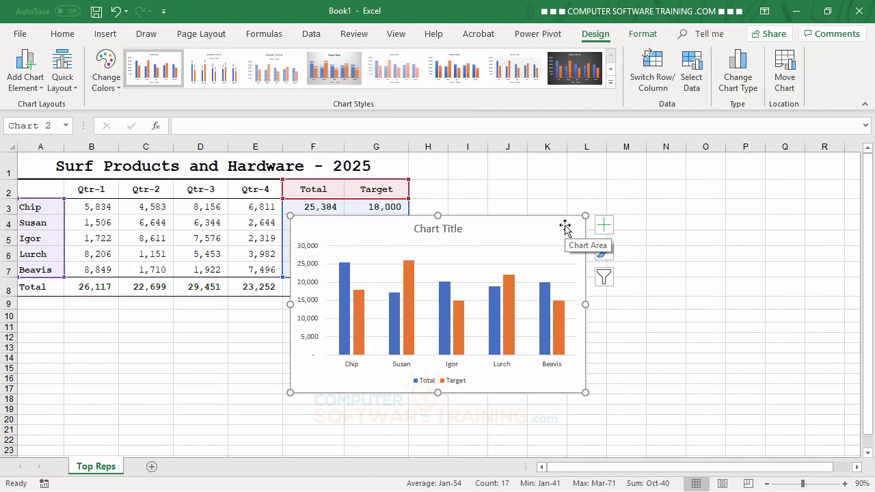
Move the column chart directly below the sales table and widen it to span columns A through G.
left_click_drag(566, 226, 295, 312)
left_click_drag(316, 390, 405, 382)
left_click(506, 359)
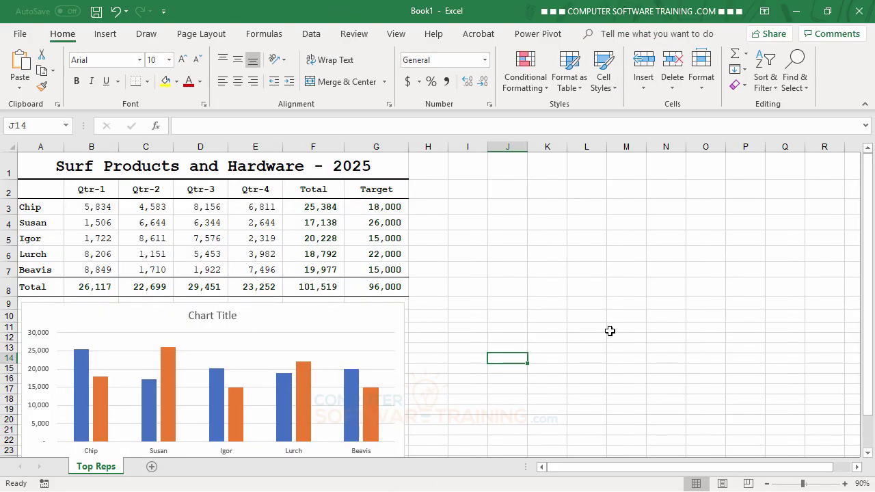
scroll(609, 330, "down", 1)
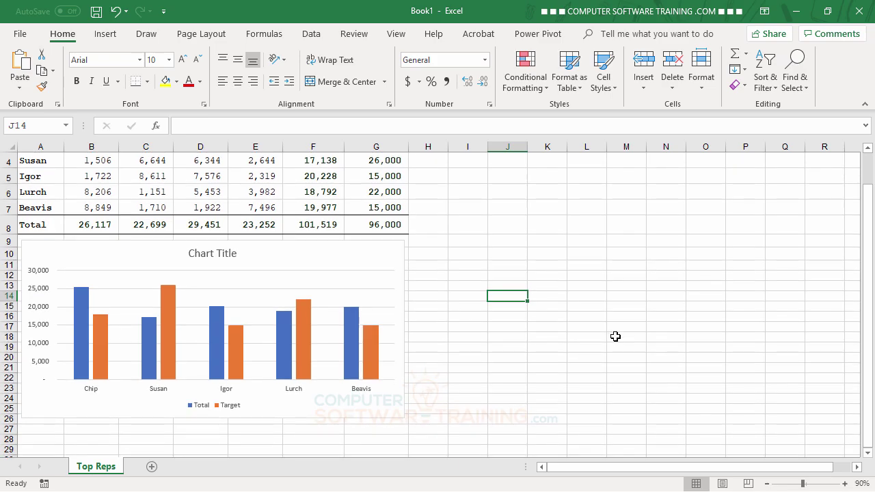
scroll(631, 362, "up", 1)
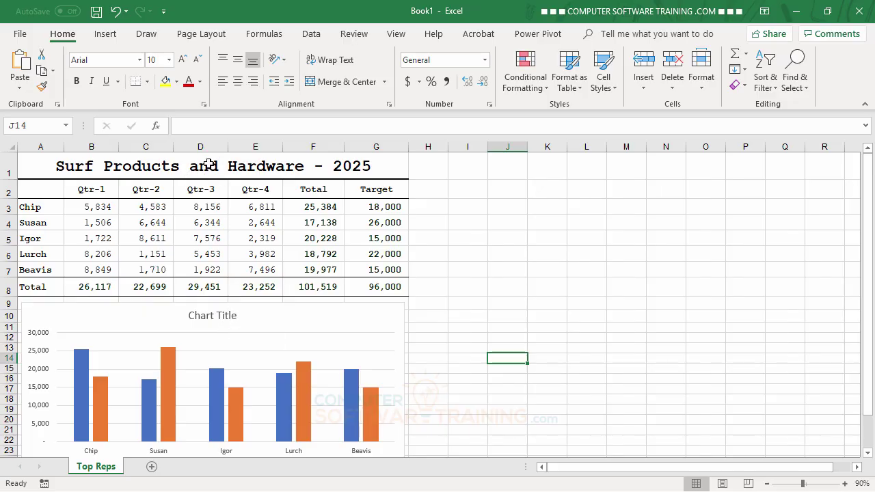
Link the chart title to the worksheet heading with the reference ='Top Reps'!$A$1:$G$1.
left_click(221, 316)
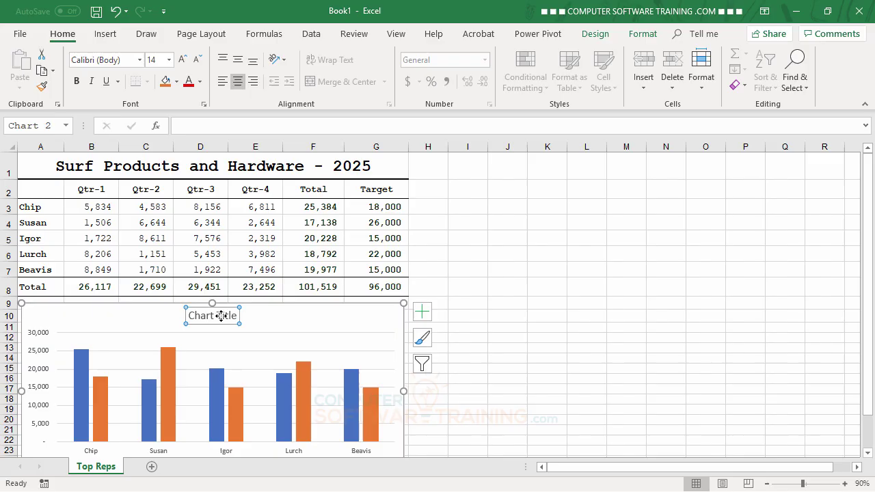
left_click(191, 120)
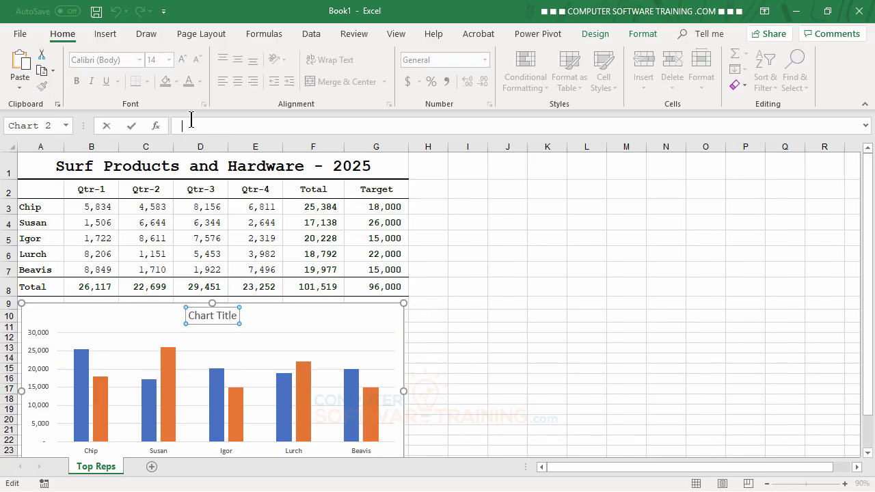
type("=")
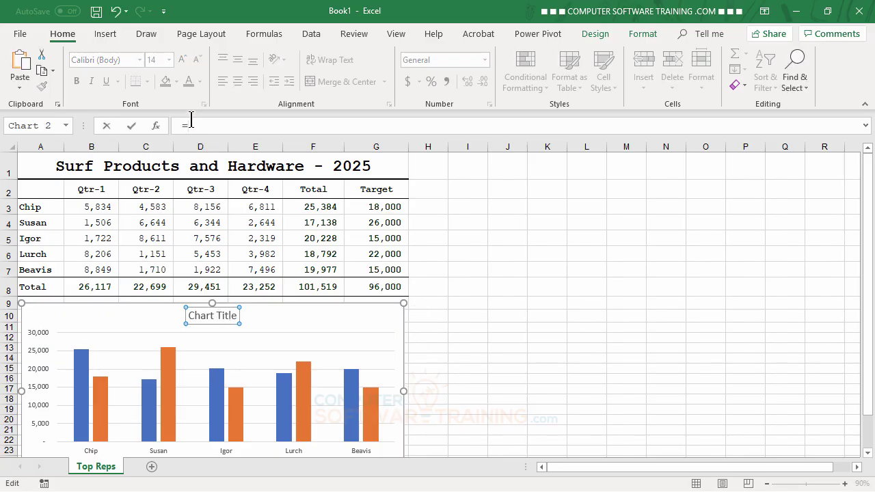
left_click(154, 167)
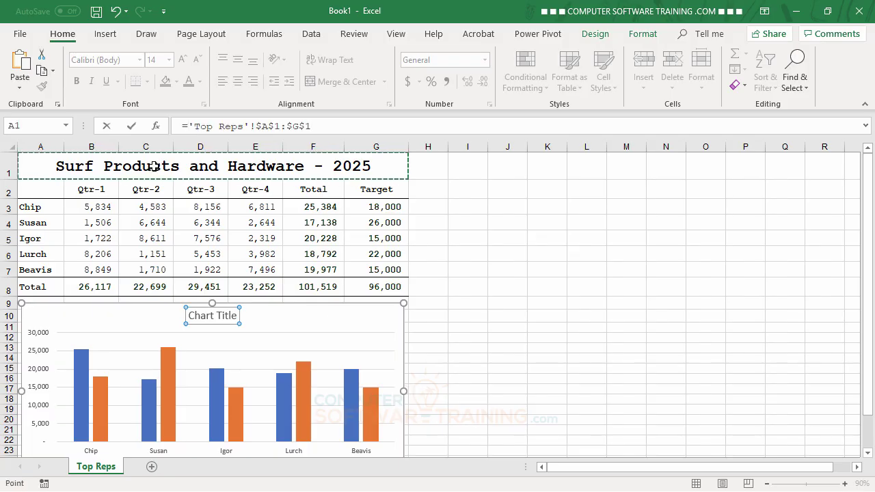
key("Return")
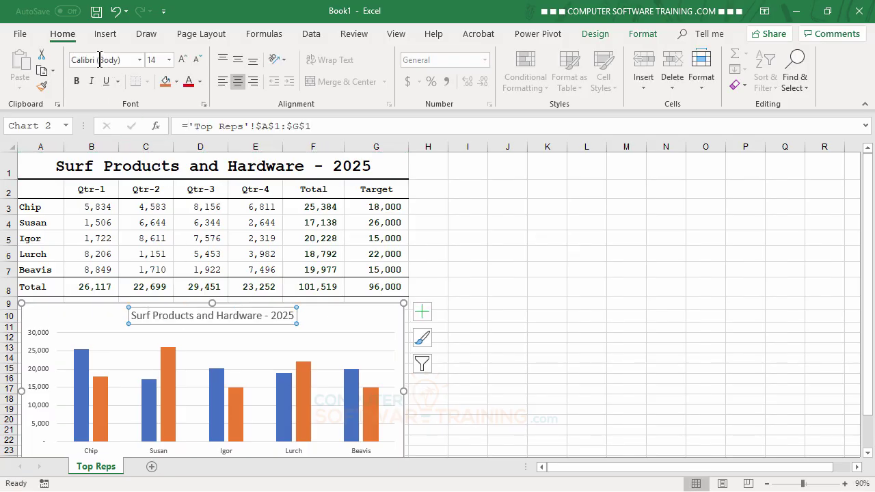
Set the chart title's font size to 18 and make it bold.
left_click(183, 60)
left_click(182, 60)
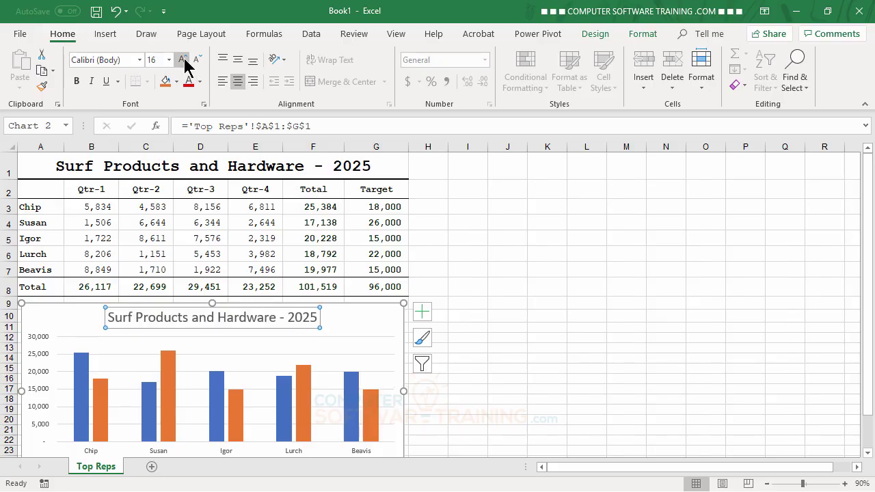
left_click(80, 82)
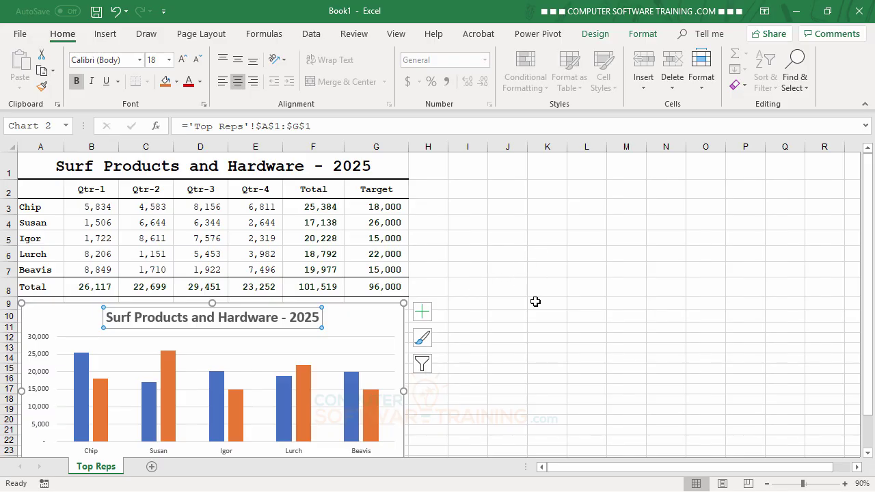
Place the chart legend at the top of the chart and enlarge its text to 10.5.
scroll(536, 300, "down", 1)
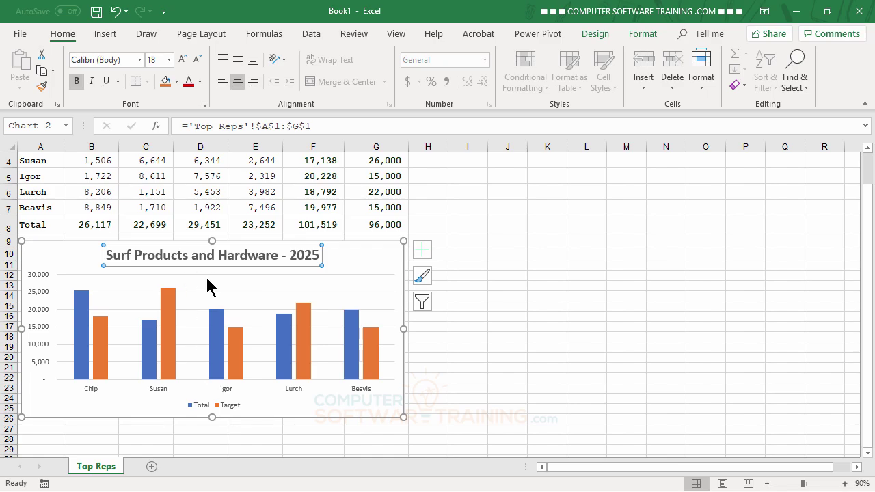
left_click(423, 250)
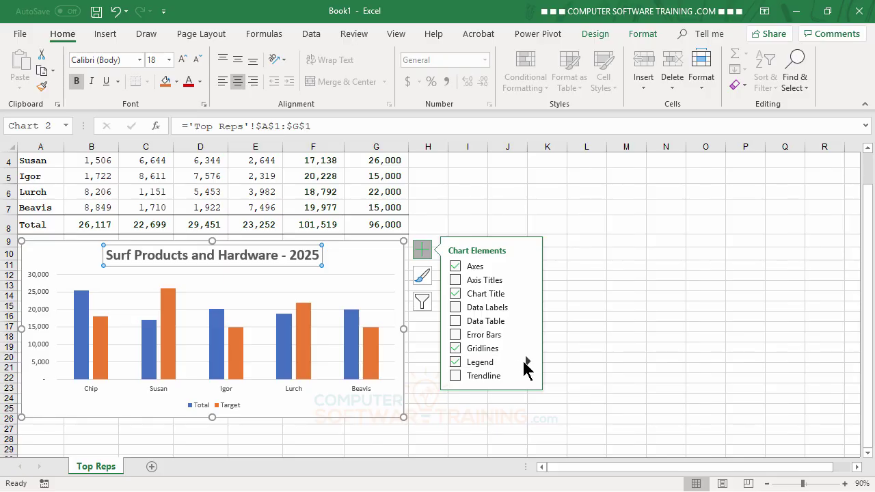
mouse_move(529, 358)
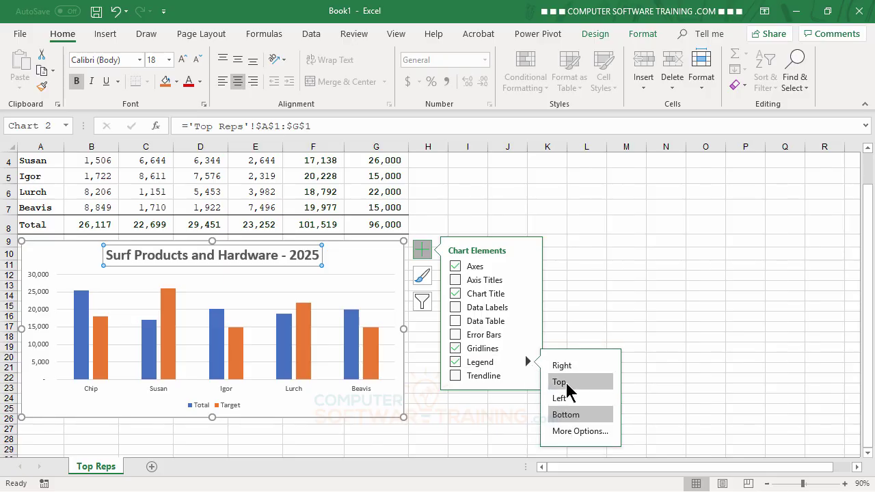
left_click(567, 383)
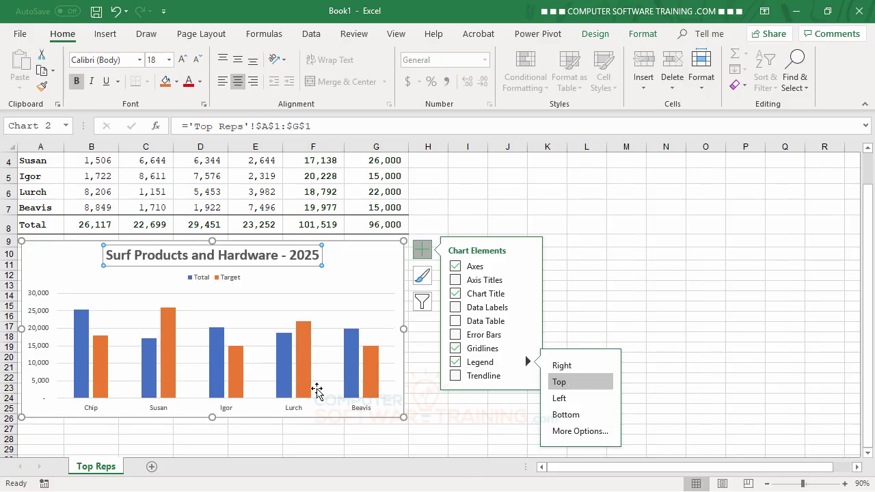
left_click(213, 277)
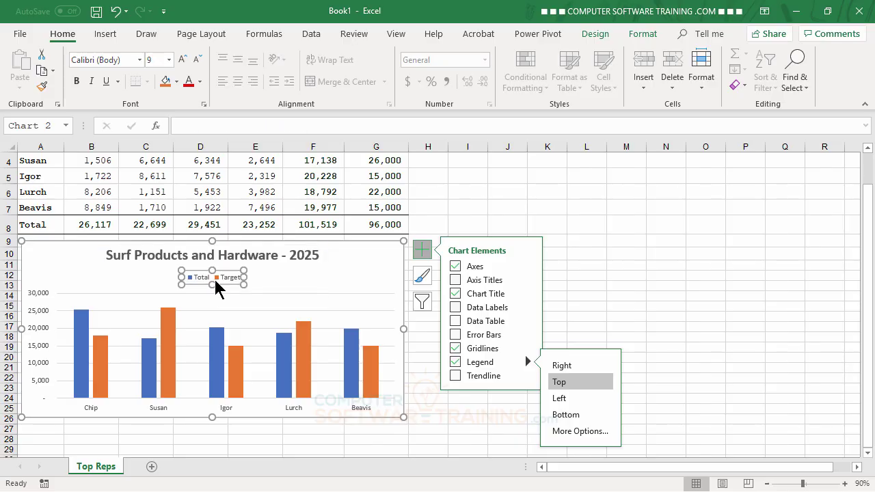
left_click(181, 59)
left_click(181, 60)
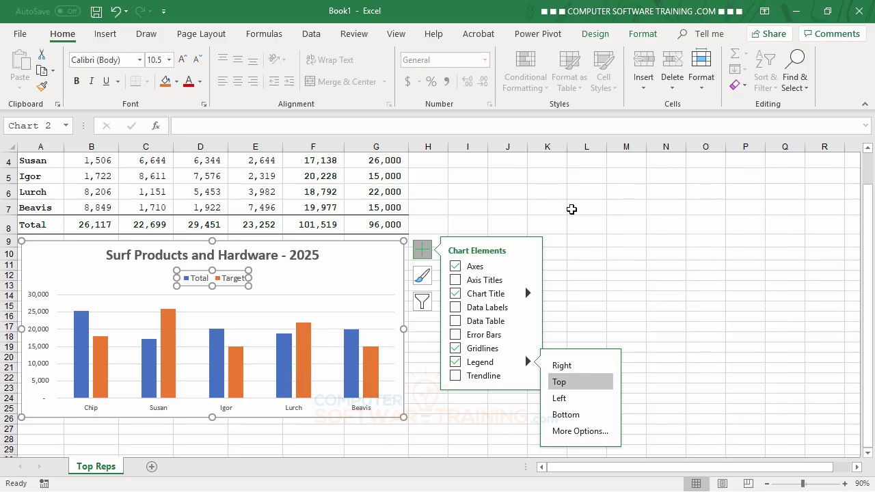
left_click(615, 194)
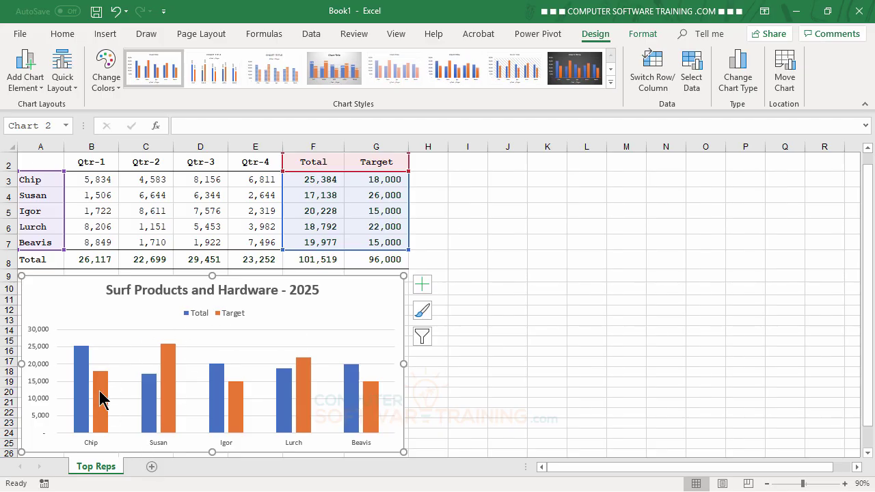
Fill the Total series columns with a dark green theme colour.
mouse_move(99, 396)
mouse_move(85, 381)
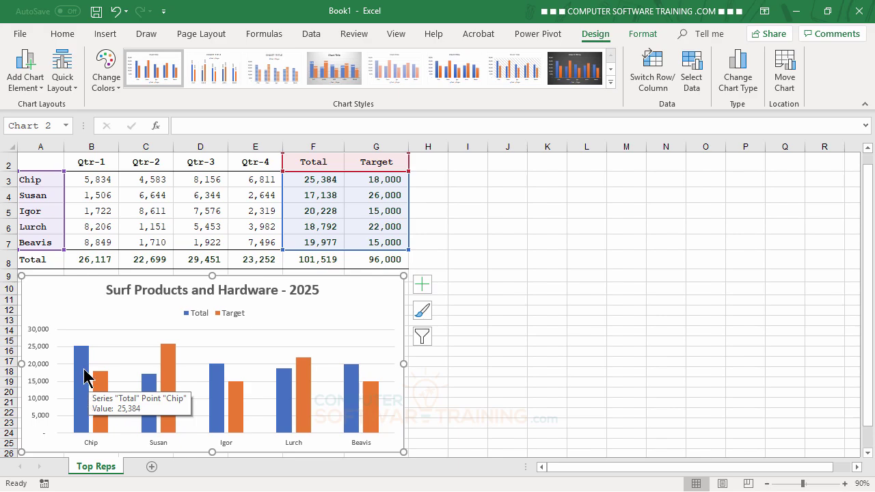
left_click(84, 369)
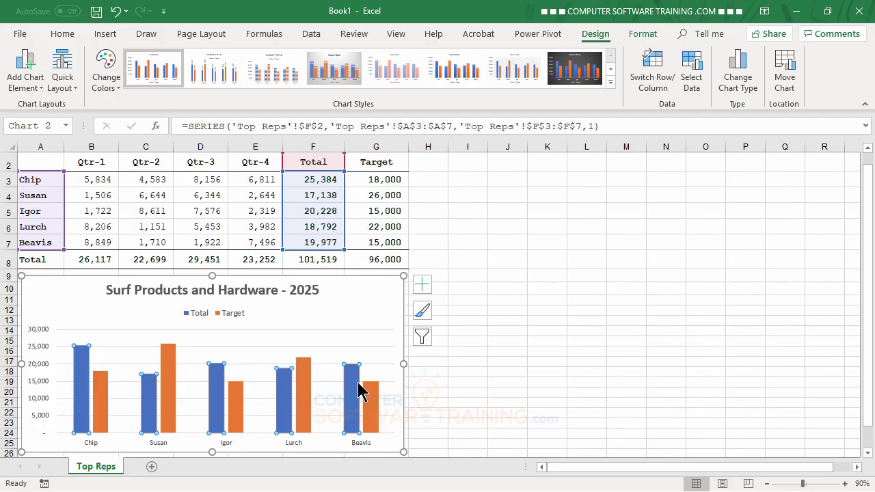
left_click(645, 38)
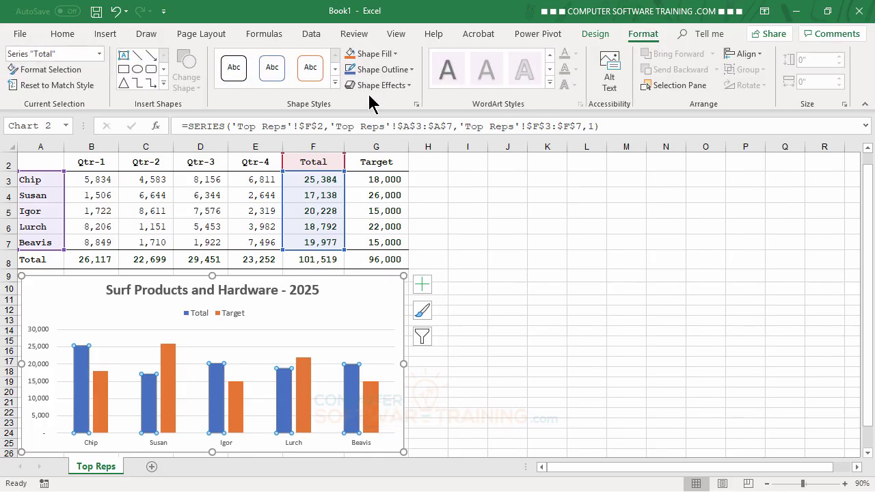
left_click(392, 54)
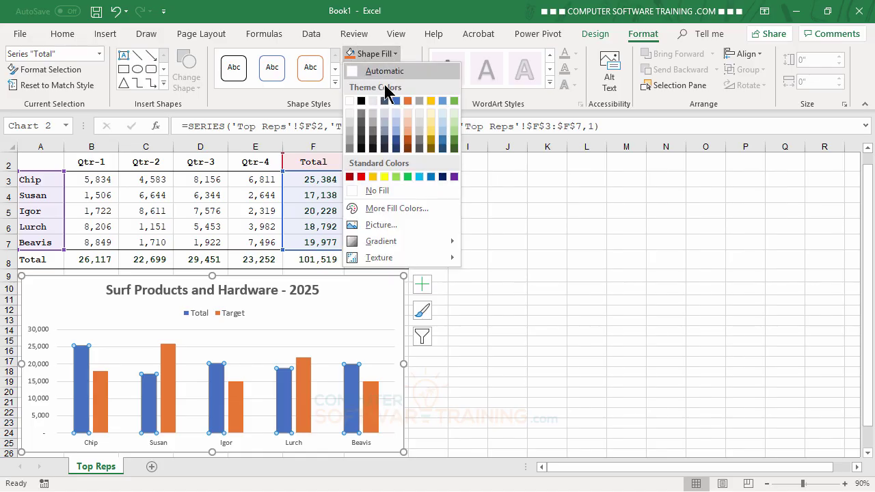
left_click(454, 140)
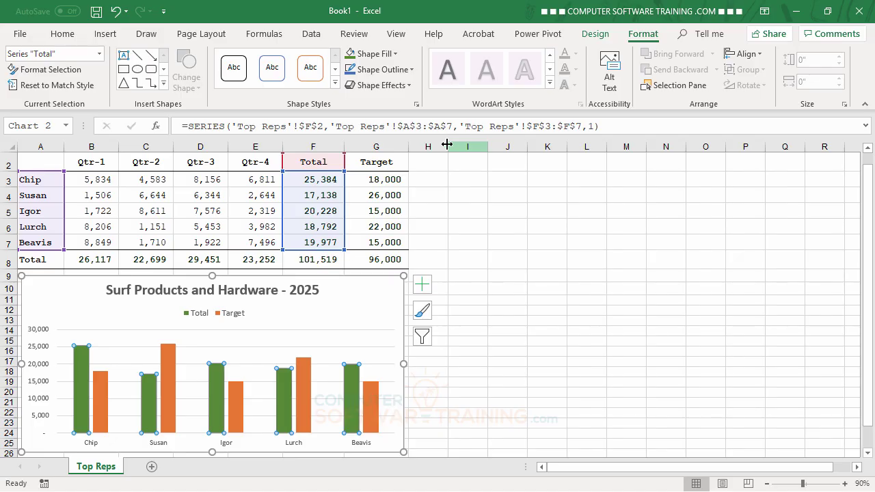
Fill the Target series columns with the standard dark red colour.
left_click(170, 366)
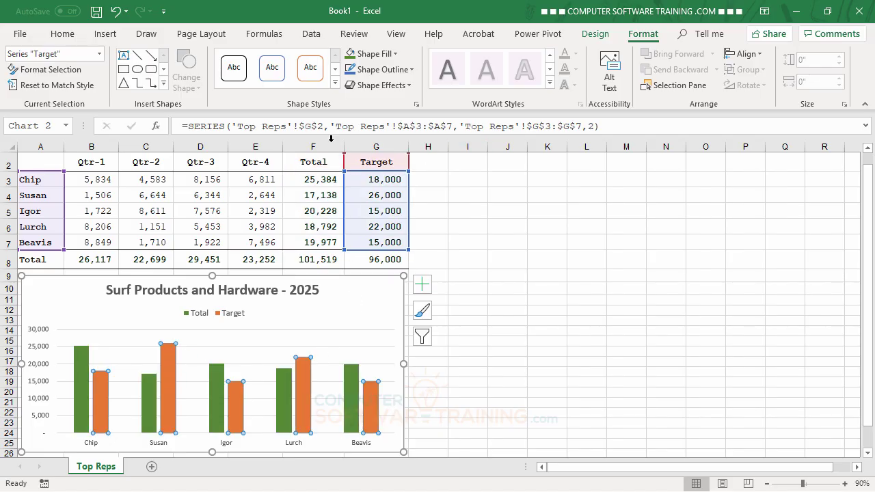
left_click(391, 55)
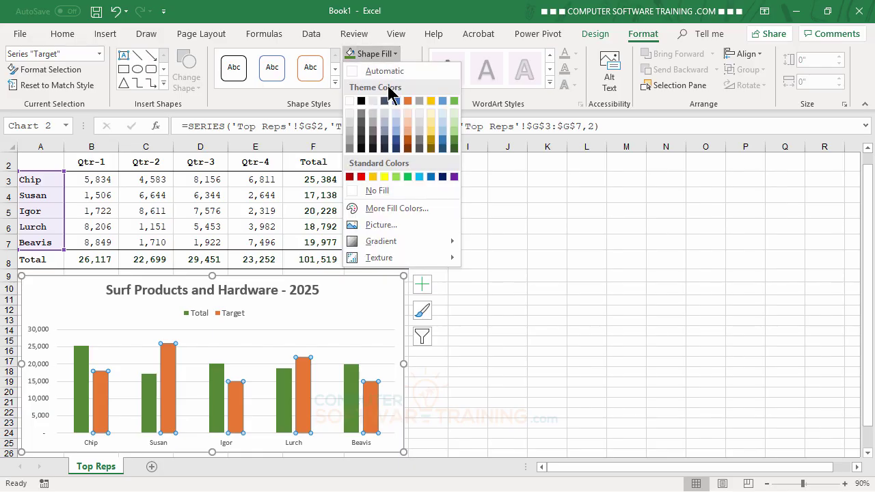
left_click(351, 178)
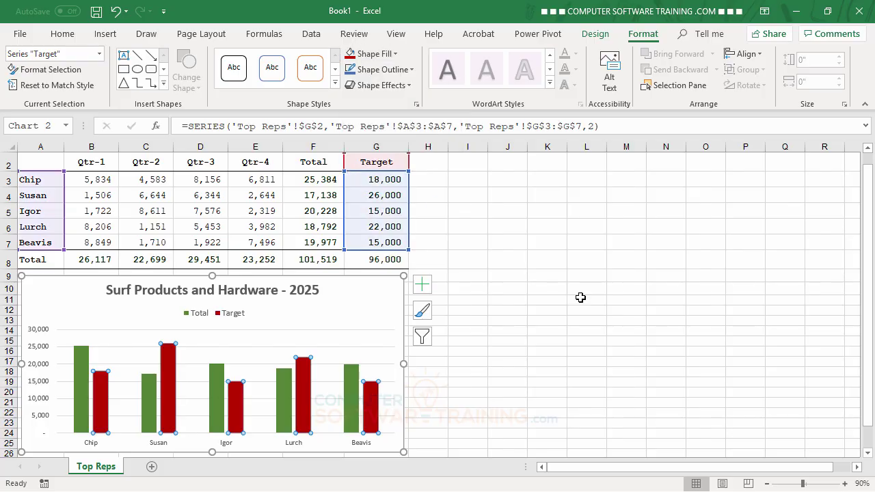
left_click(559, 216)
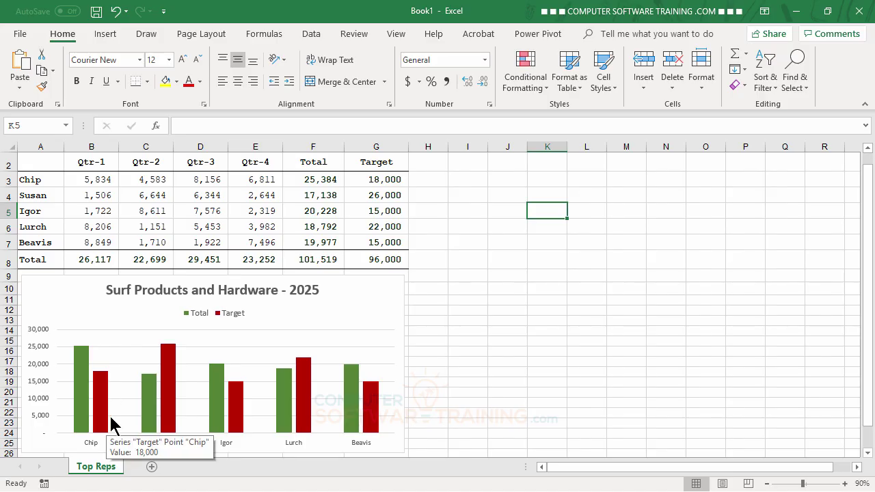
Add data labels to the columns of both series in the chart.
mouse_move(167, 393)
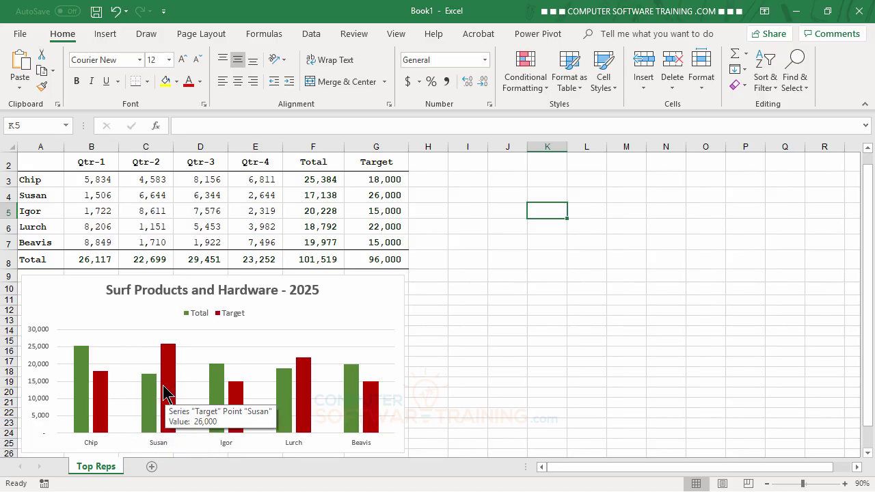
left_click(388, 285)
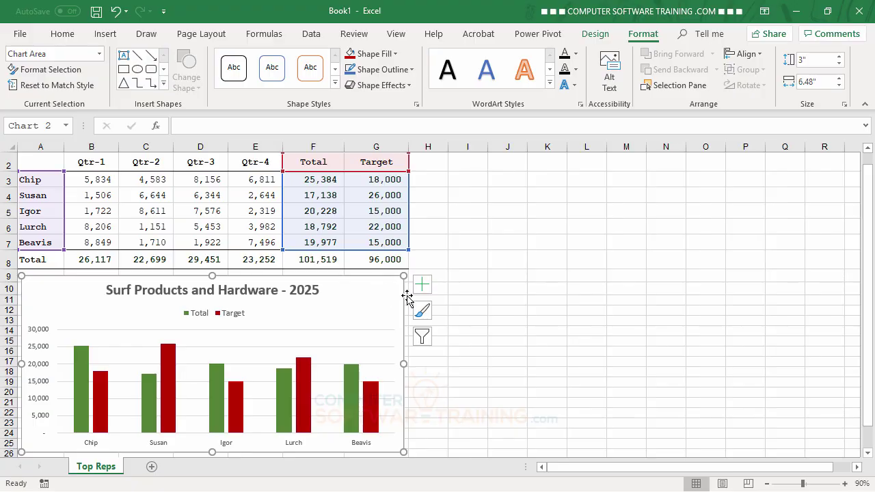
left_click(423, 283)
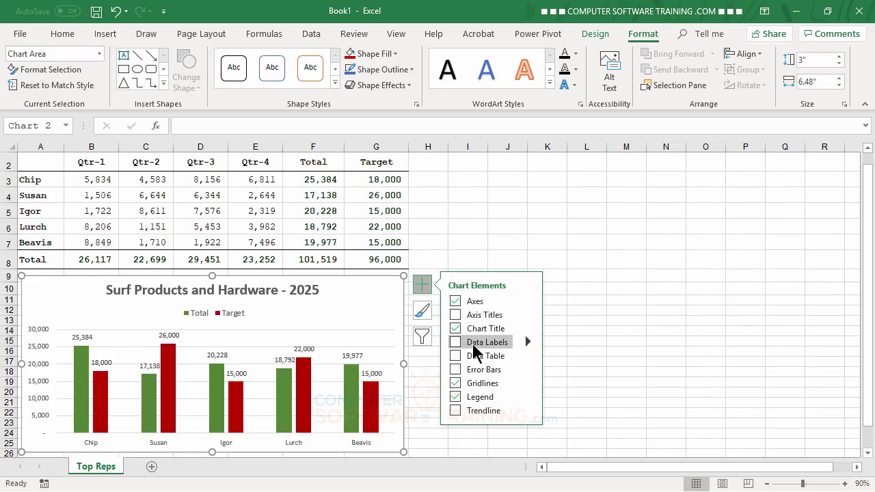
left_click(454, 344)
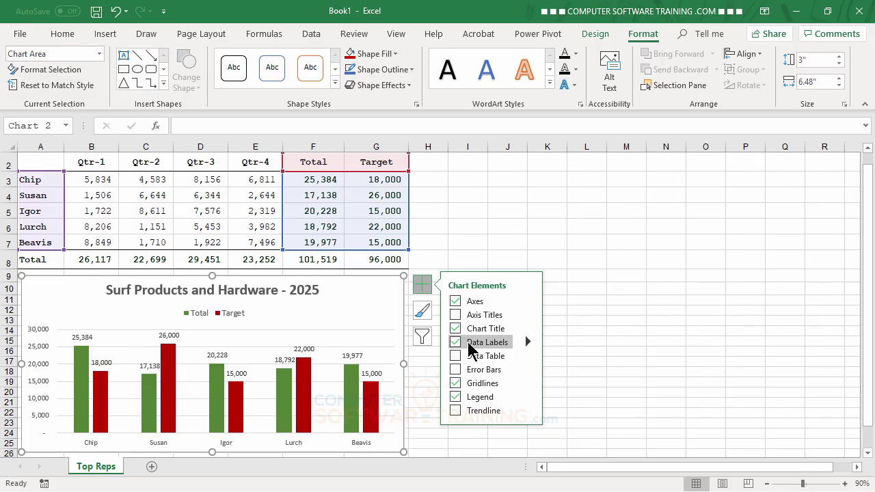
Position all chart data labels at Inside End and rotate the Total series labels by 270°.
left_click(528, 342)
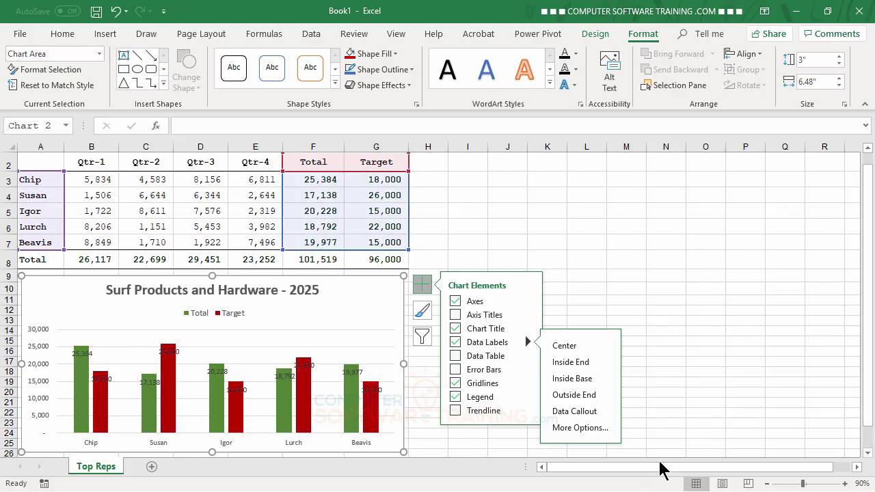
left_click(581, 427)
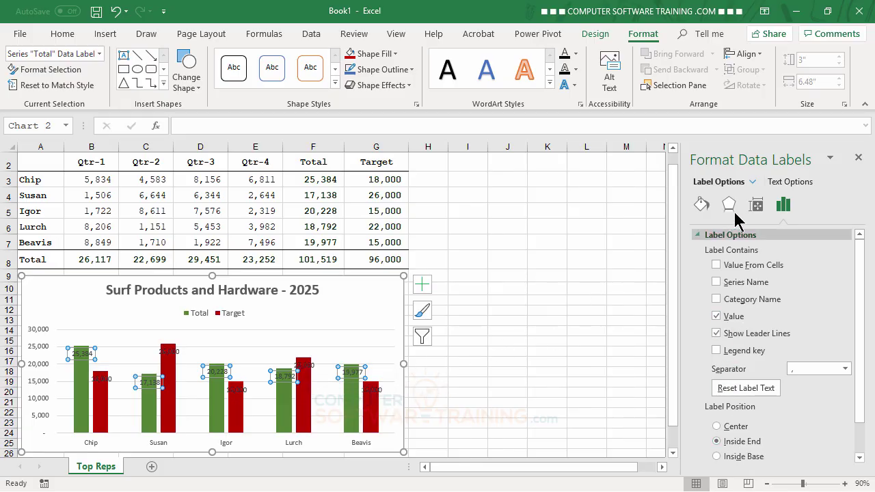
left_click(757, 205)
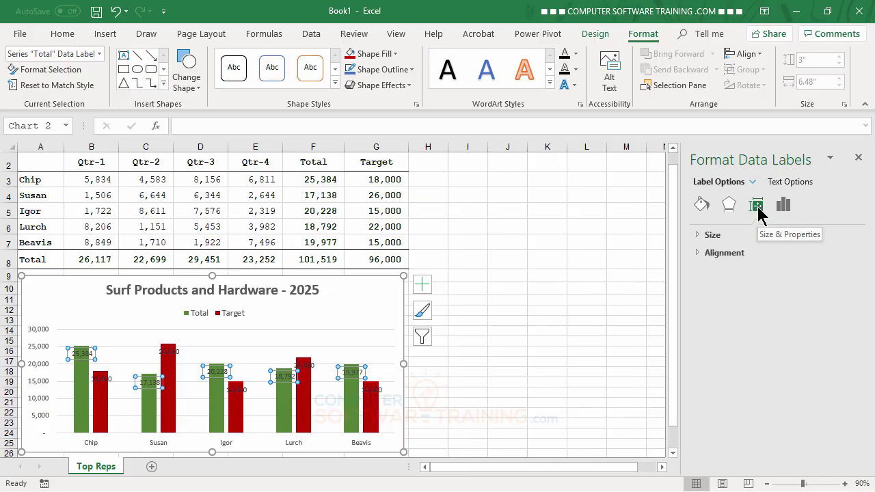
left_click(701, 253)
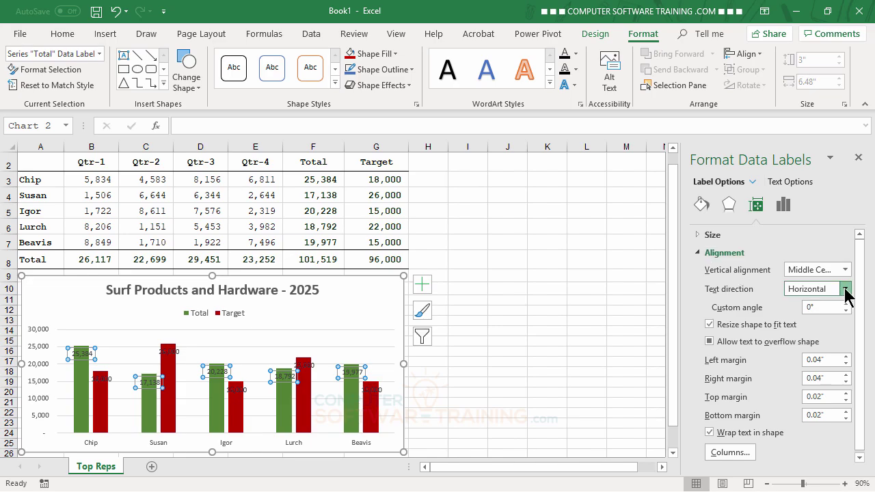
left_click(845, 289)
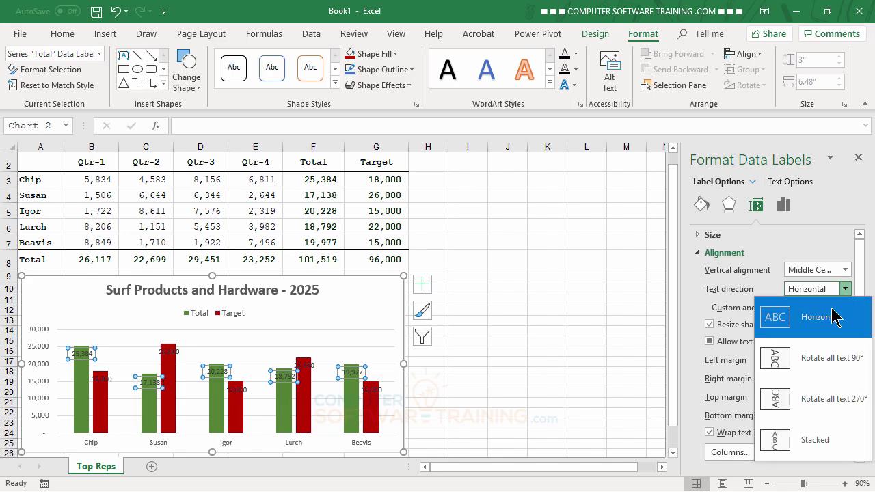
left_click(820, 406)
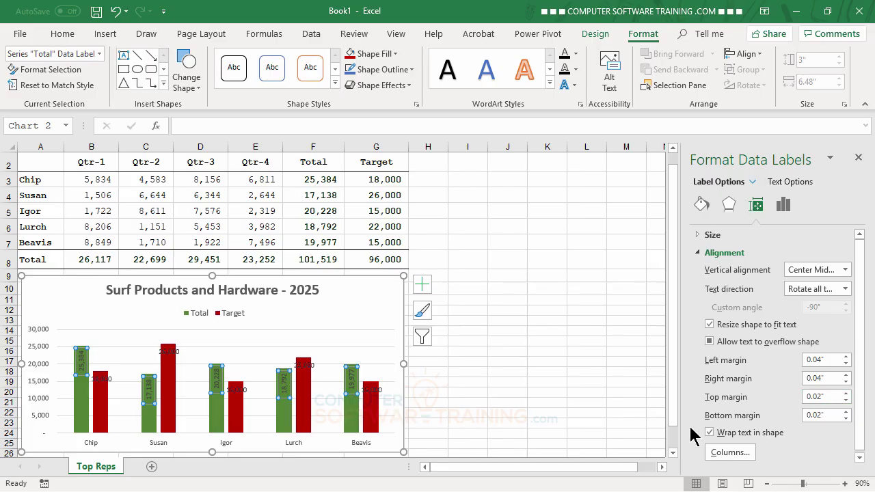
Rotate the Target series data labels by 270° and close the label formatting options.
left_click(171, 353)
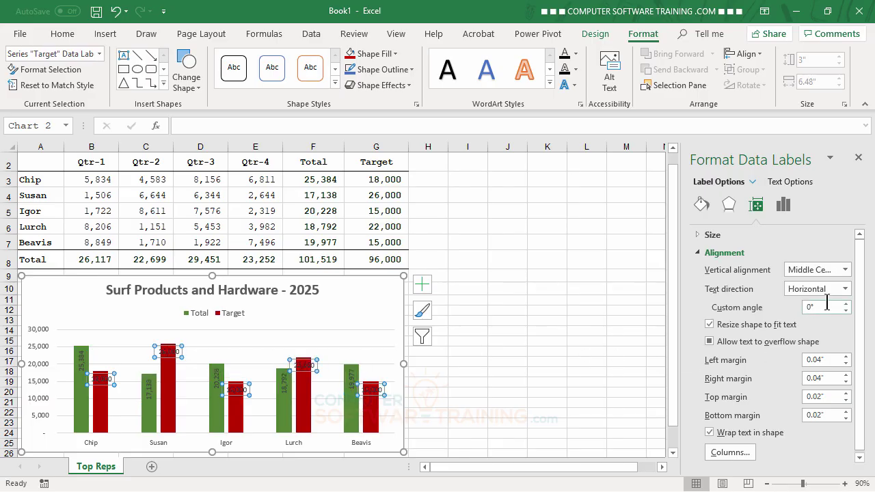
left_click(845, 289)
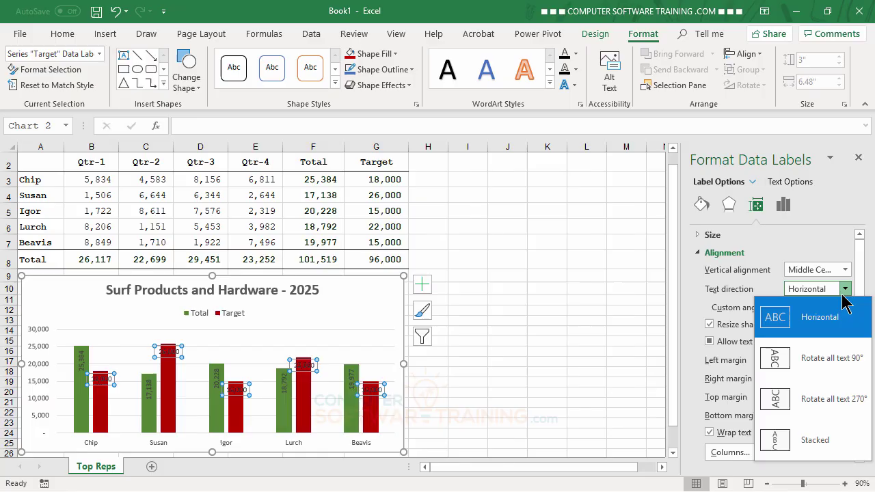
left_click(814, 402)
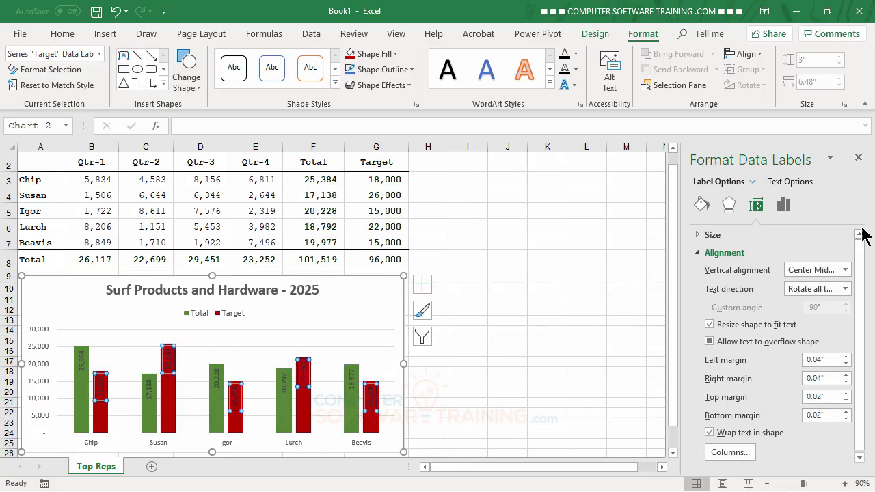
left_click(859, 159)
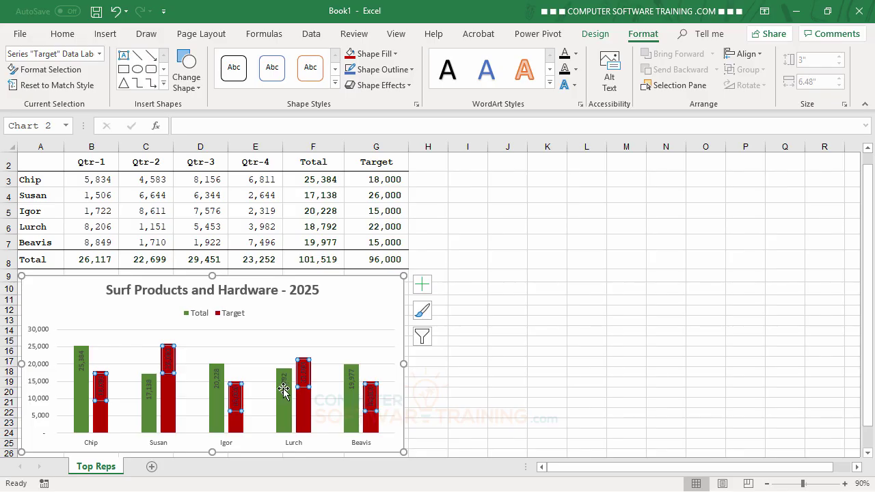
Make the Total series data labels white and bold.
left_click(80, 363)
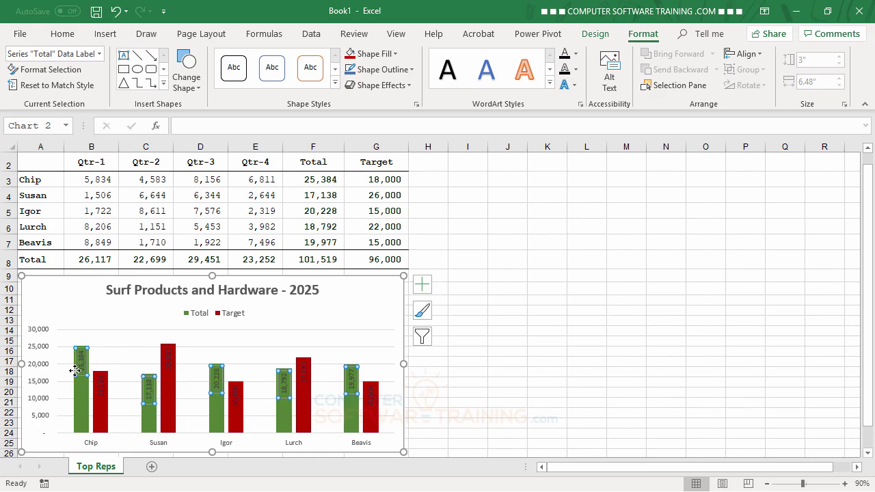
left_click(62, 35)
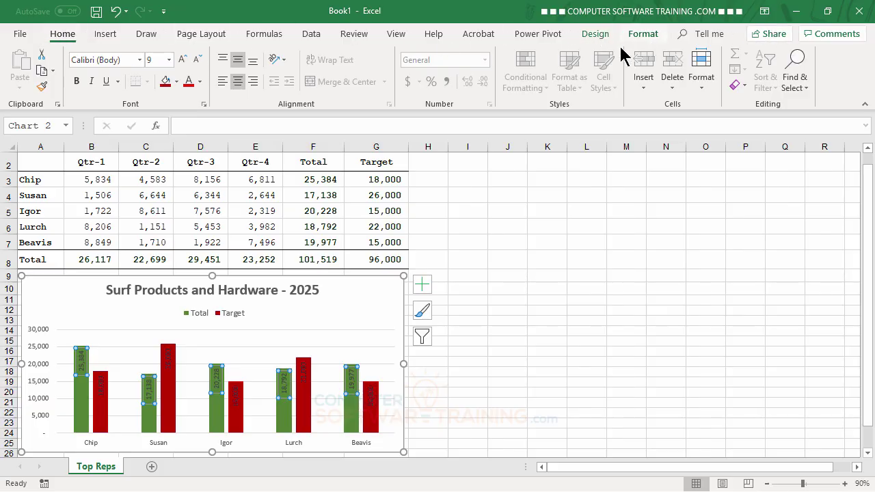
left_click(199, 81)
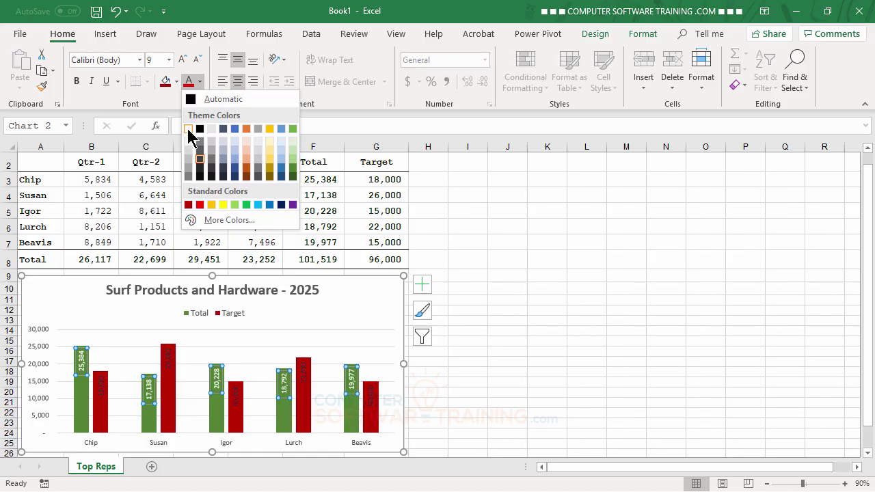
left_click(188, 129)
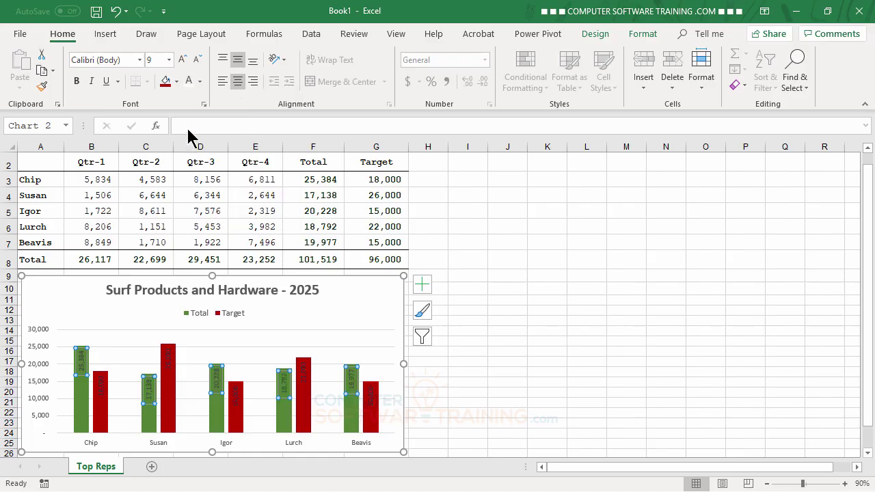
left_click(79, 82)
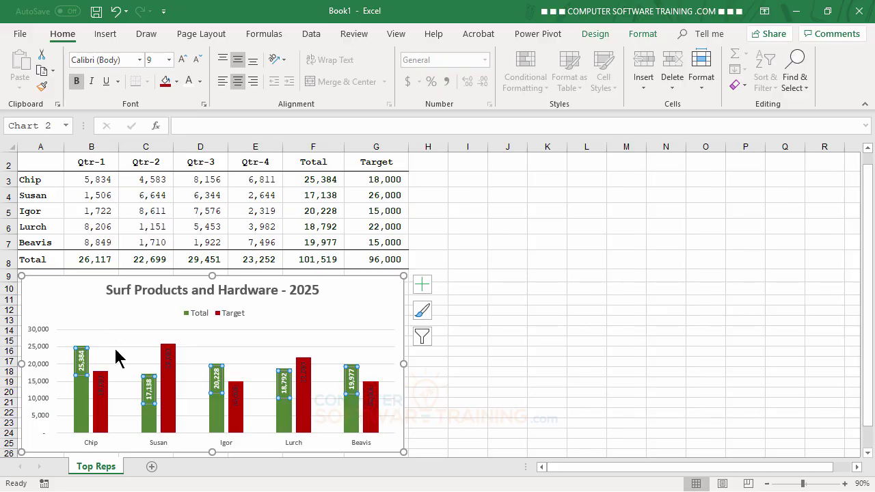
Make the Target series data labels white and bold.
left_click(100, 378)
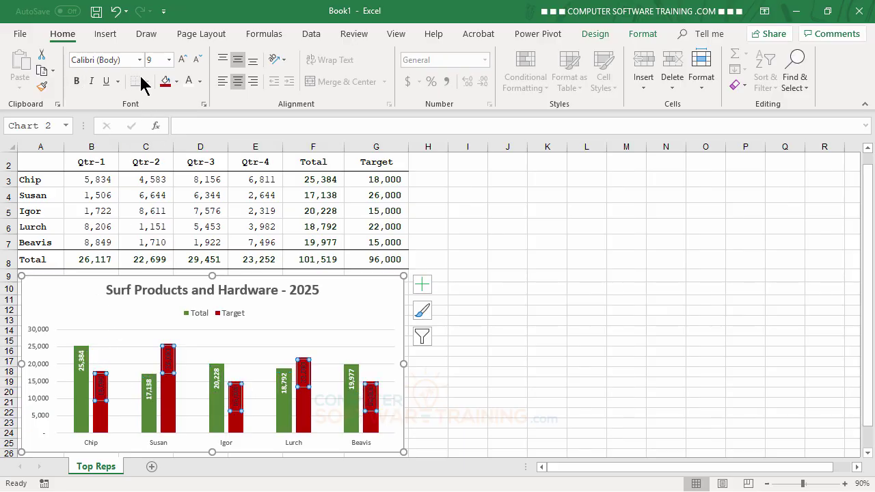
left_click(189, 80)
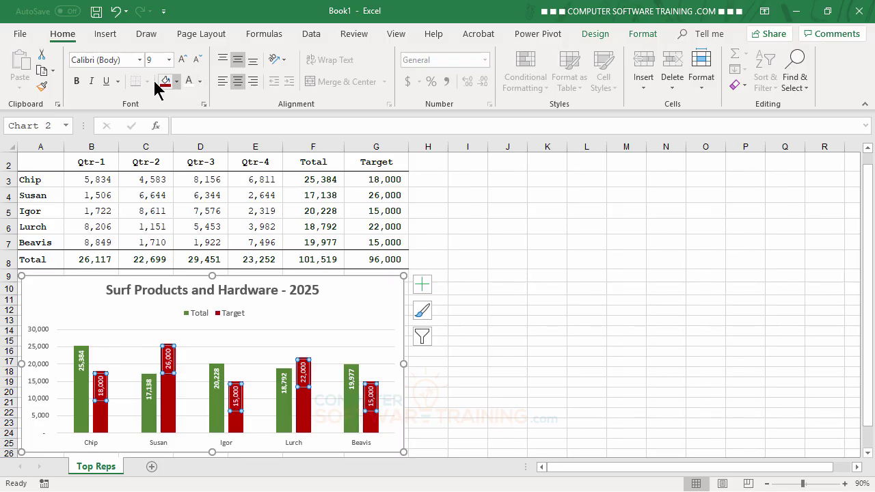
left_click(77, 82)
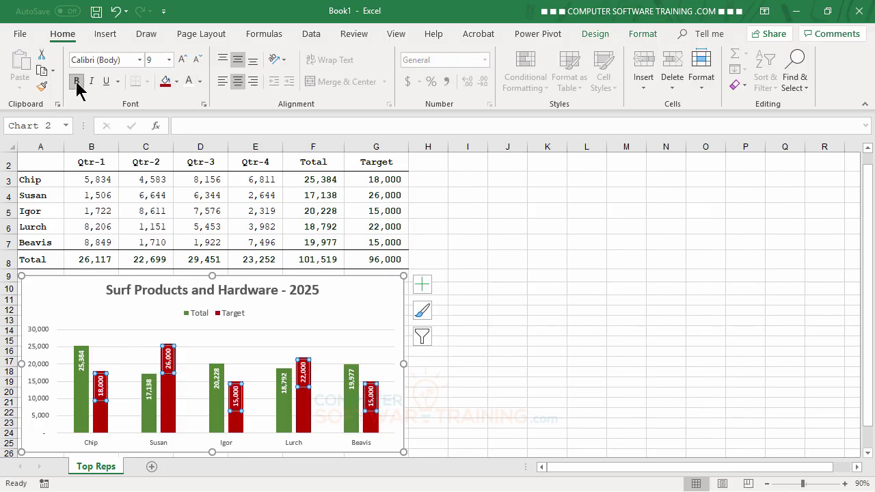
Reorder the chart's data series so that Target comes before Total.
left_click(386, 292)
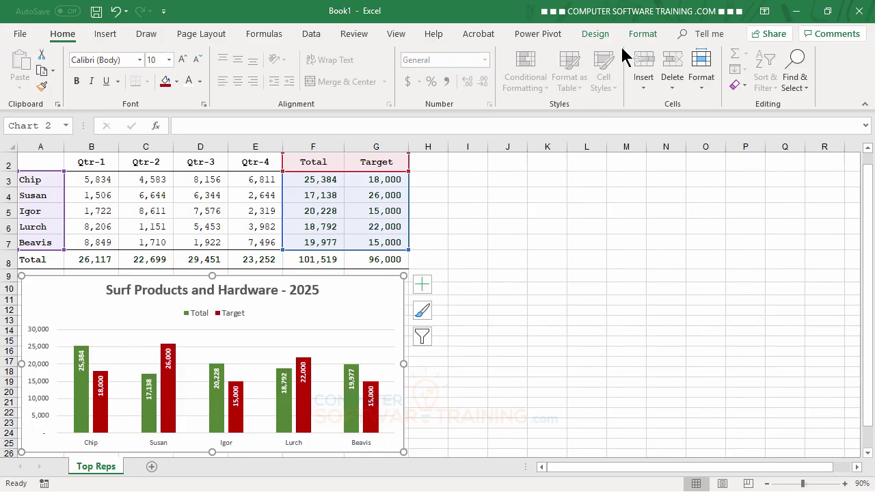
left_click(595, 35)
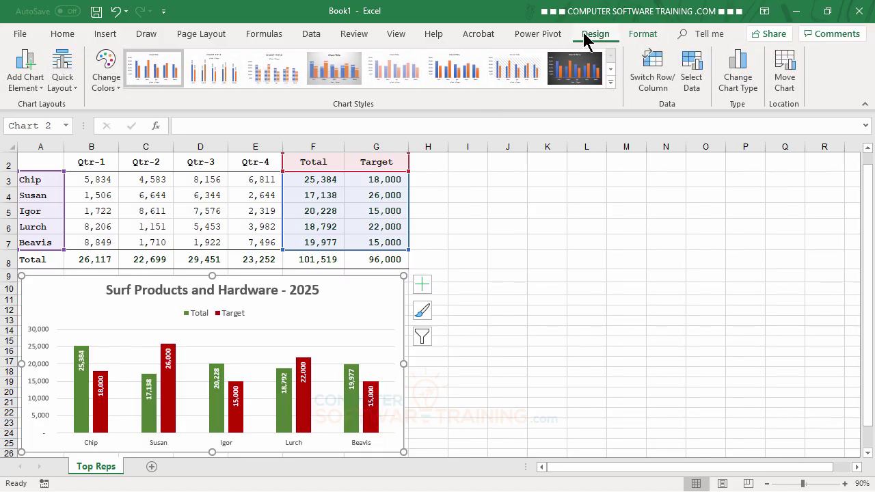
left_click(691, 81)
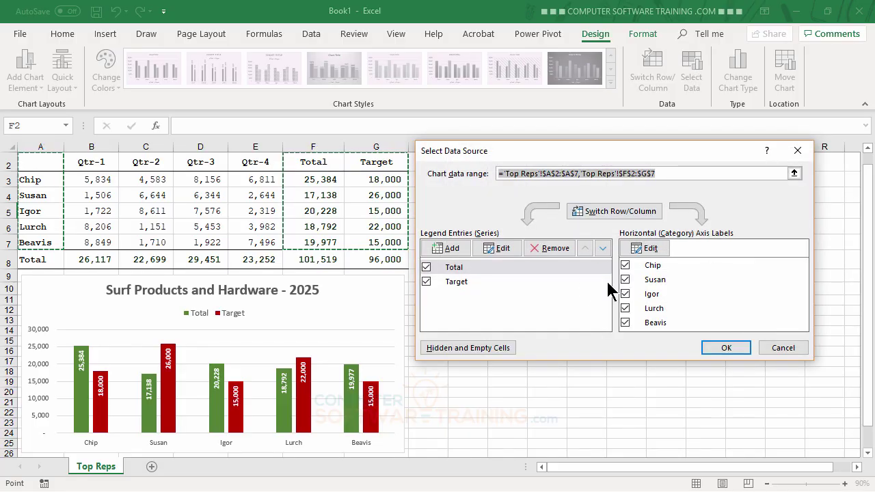
left_click(464, 265)
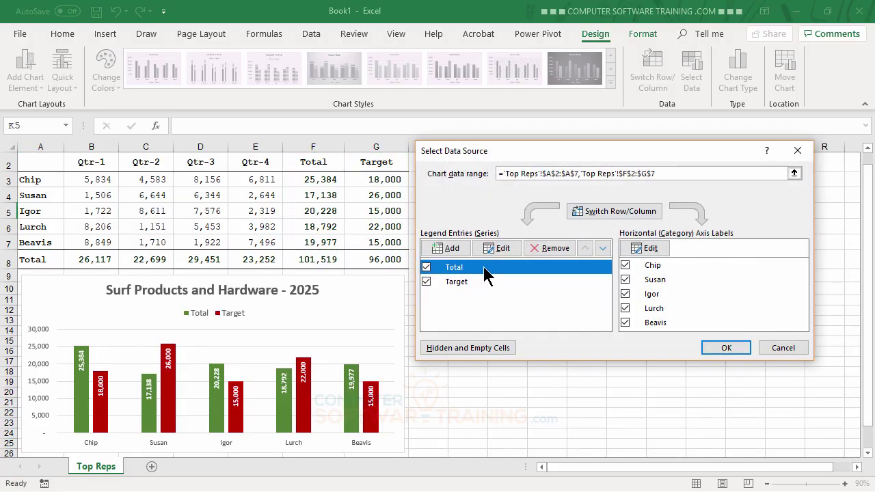
left_click(602, 249)
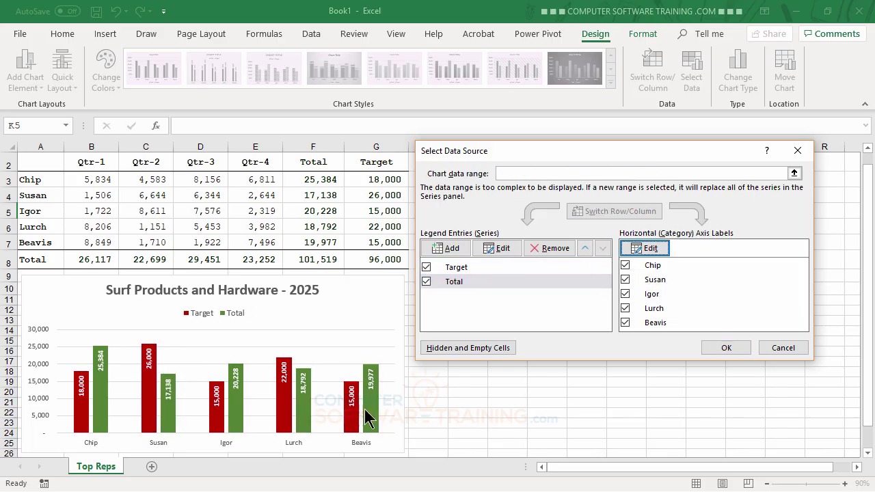
left_click(729, 347)
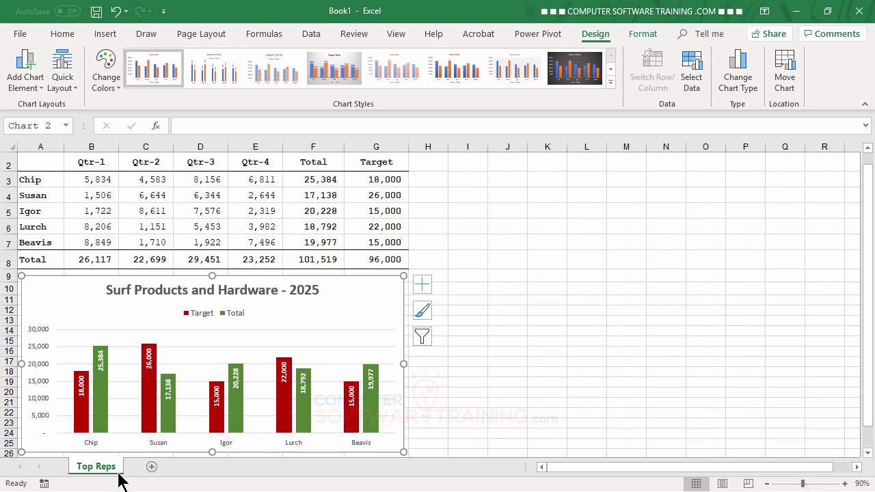
Remove the primary vertical axis from the chart.
mouse_move(156, 417)
left_click(421, 284)
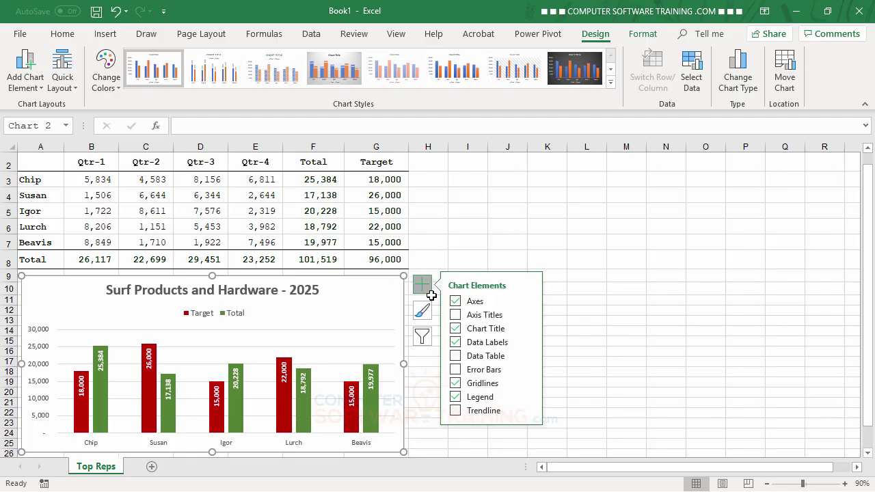
left_click(529, 306)
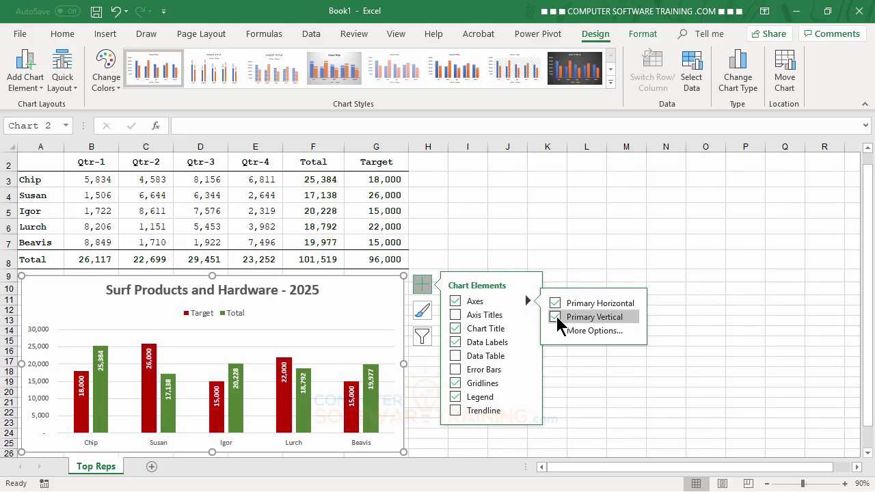
left_click(555, 316)
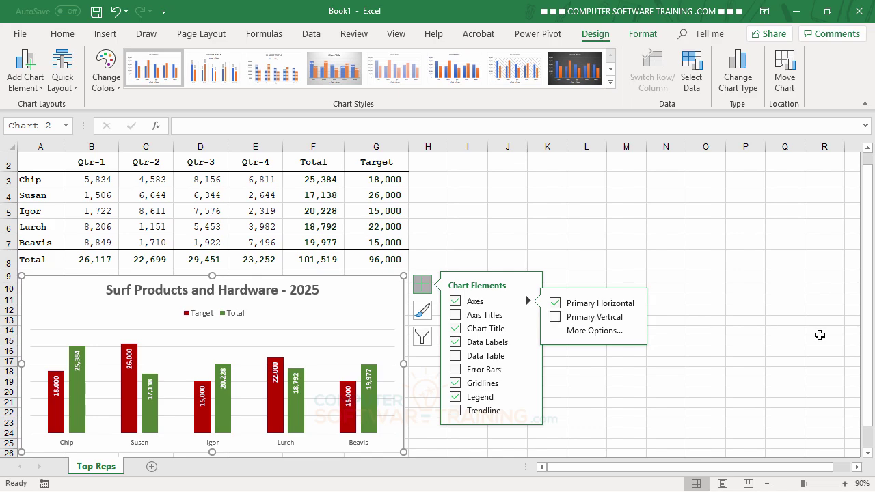
Enlarge the horizontal axis labels with the reps' names to 10.5 and make them bold.
left_click(363, 443)
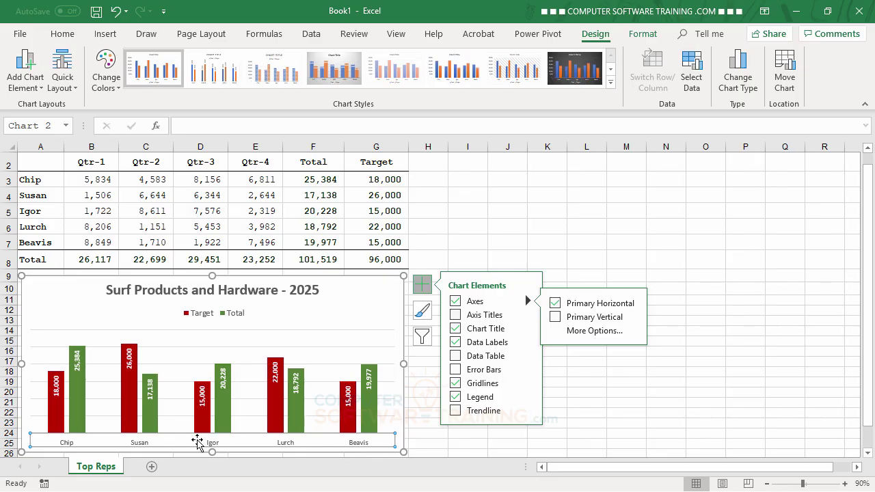
left_click(68, 38)
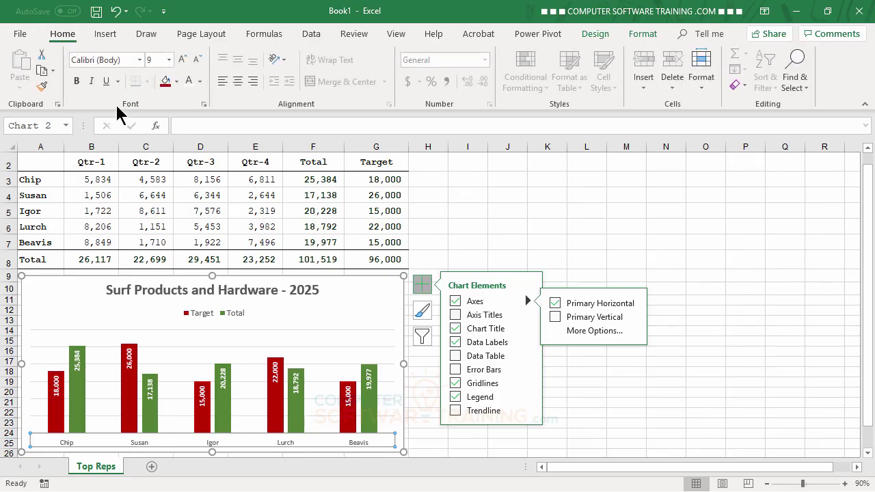
left_click(182, 60)
left_click(182, 60)
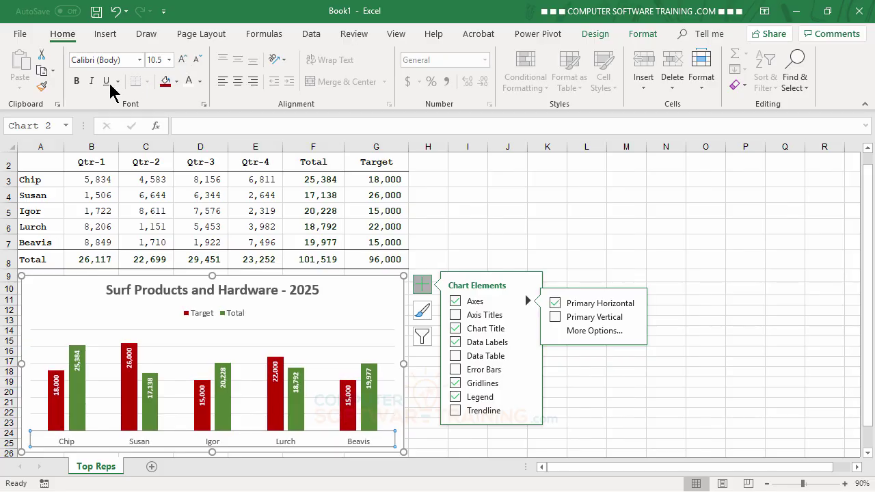
left_click(76, 82)
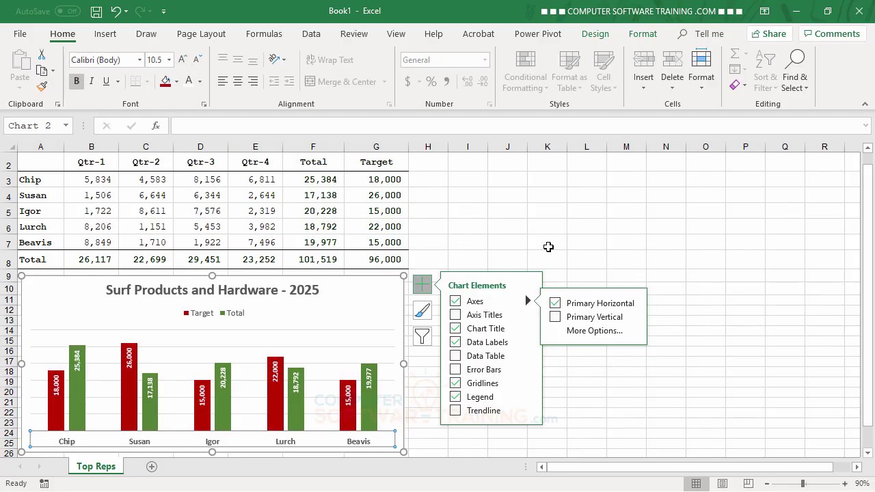
left_click(591, 240)
Widen the chart columns by reducing the series gap width to 81%, and deselect the chart.
scroll(632, 294, "down", 1)
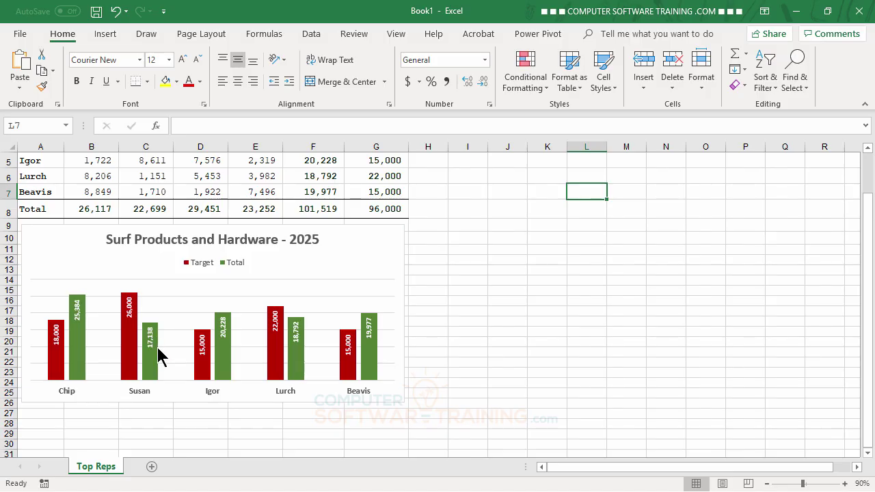
mouse_move(158, 350)
double_click(78, 352)
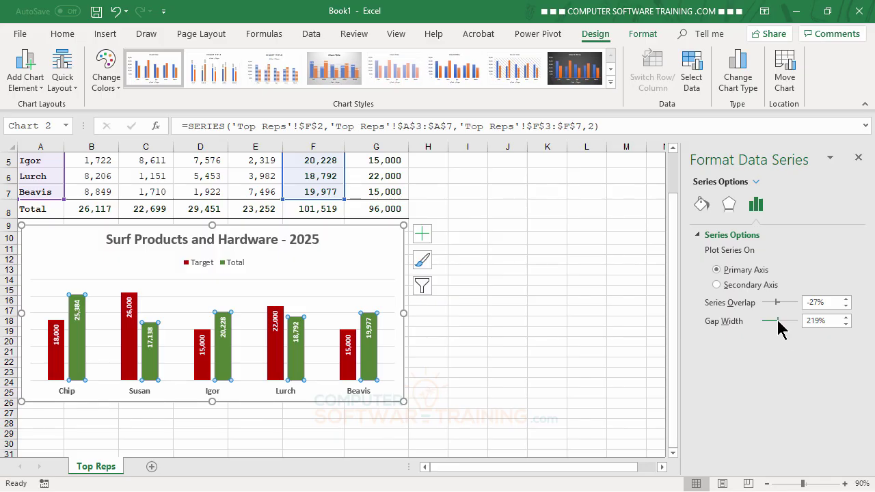
left_click_drag(777, 322, 768, 323)
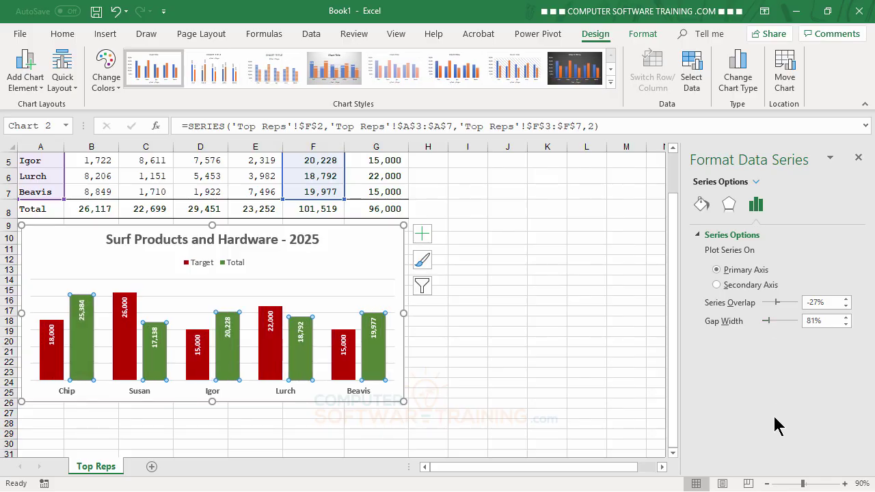
left_click(579, 289)
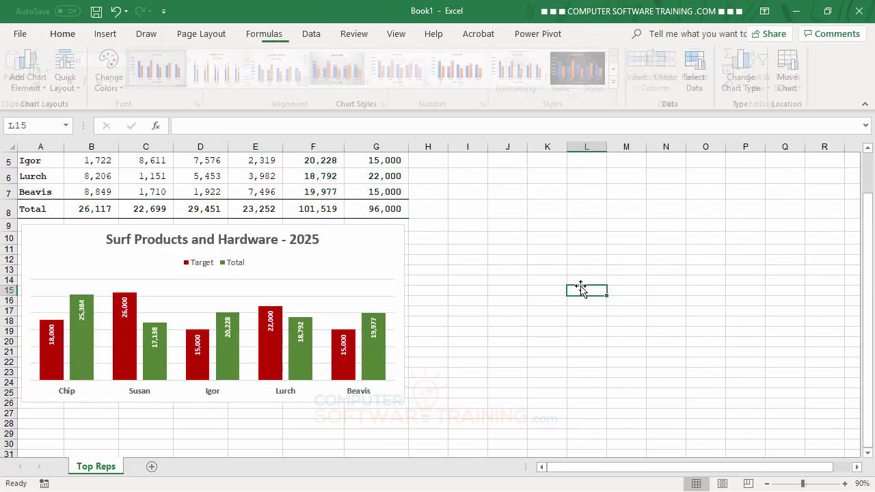
scroll(505, 303, "up", 2)
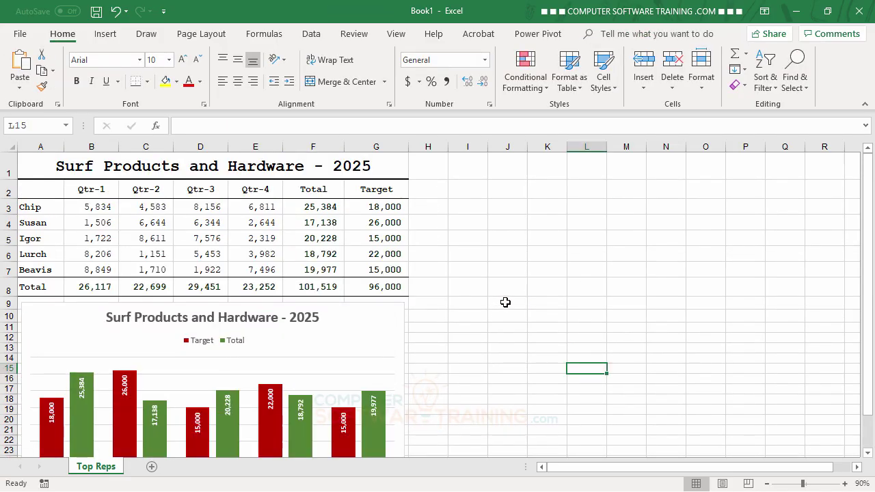
scroll(480, 327, "down", 1)
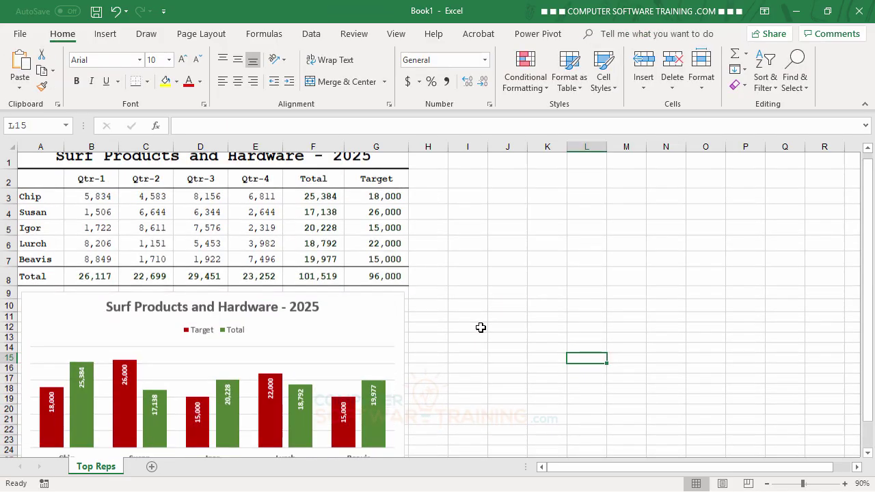
scroll(481, 327, "up", 1)
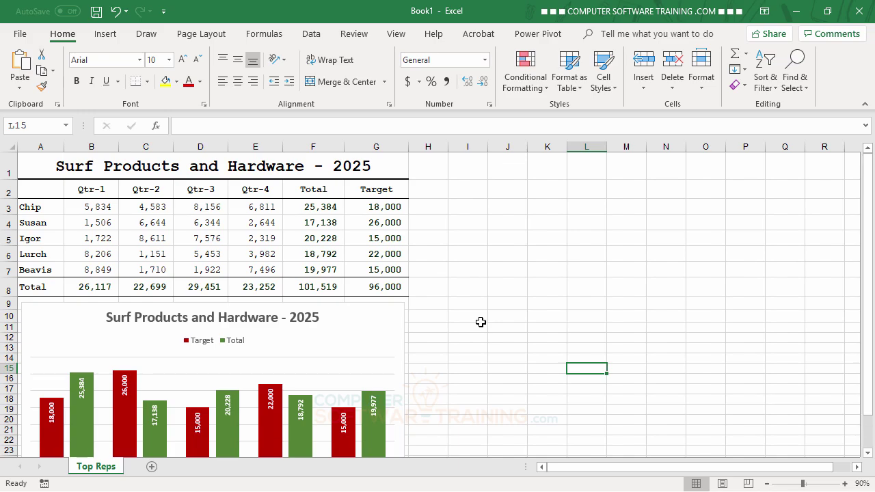